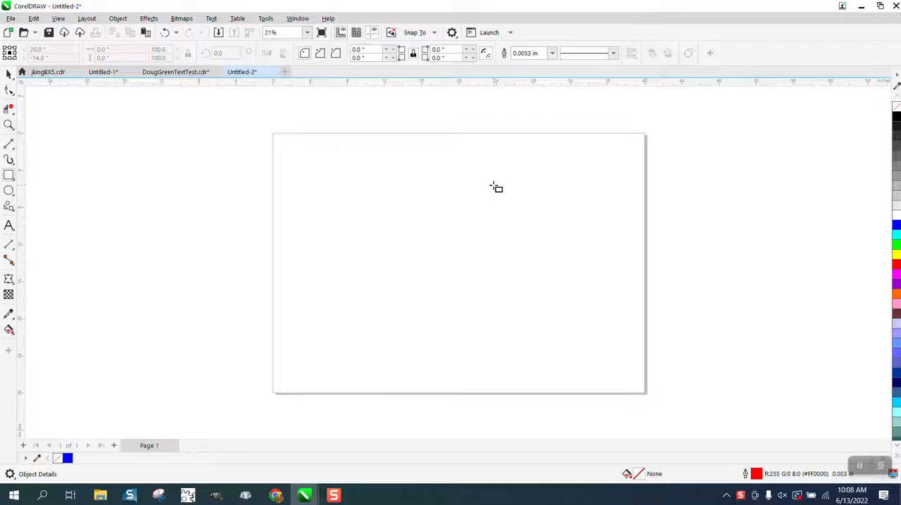
Draw a square about 2.9 inches wide in the page's upper right, filled blue tinted with cyan and without an outline
{"action": "mouse_move", "coordinate": [510, 164]}
{"action": "left_mouse_down"}
{"action": "mouse_move", "coordinate": [519, 185]}
{"action": "mouse_move", "coordinate": [543, 197]}
{"action": "left_mouse_up"}
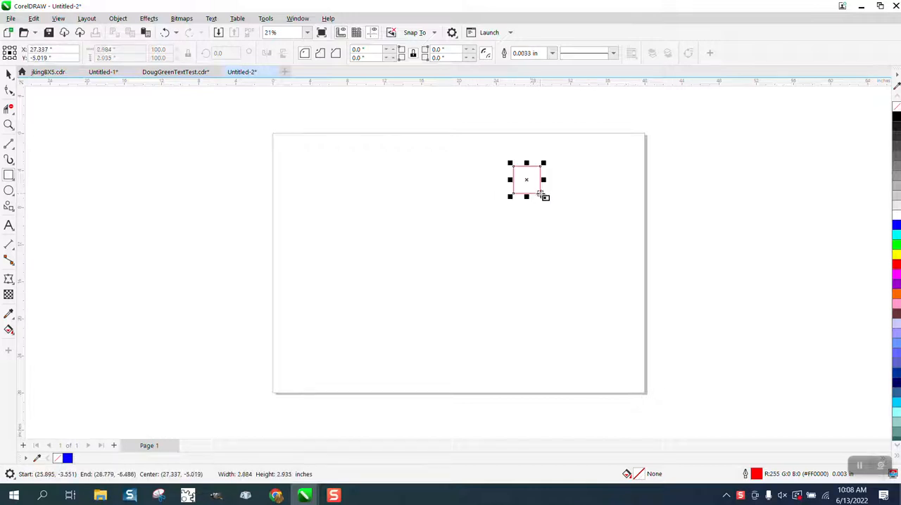
{"action": "left_click", "coordinate": [897, 226]}
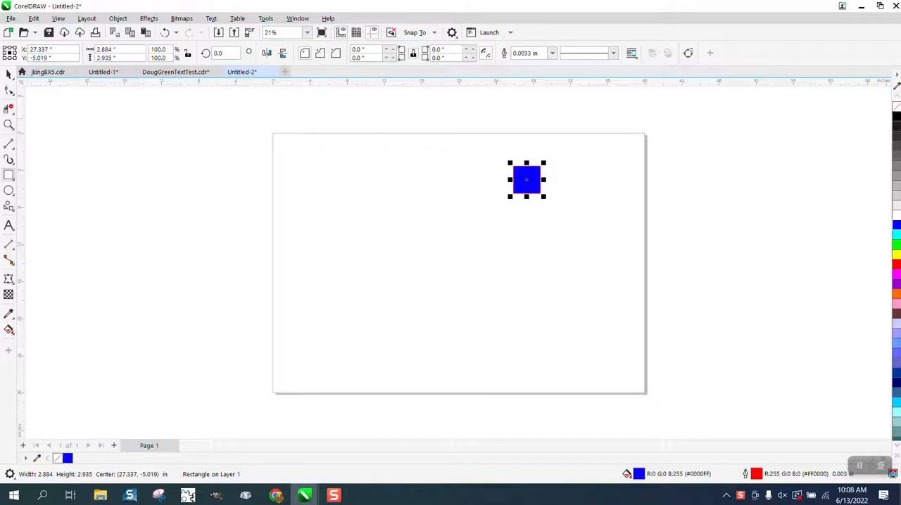
{"action": "right_click", "coordinate": [896, 106]}
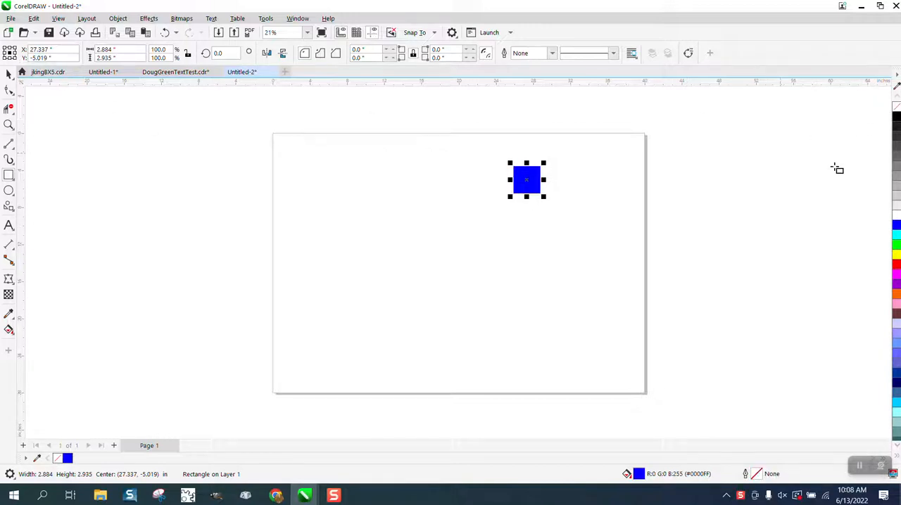
{"action": "left_click", "coordinate": [898, 239]}
{"action": "left_click", "coordinate": [898, 238]}
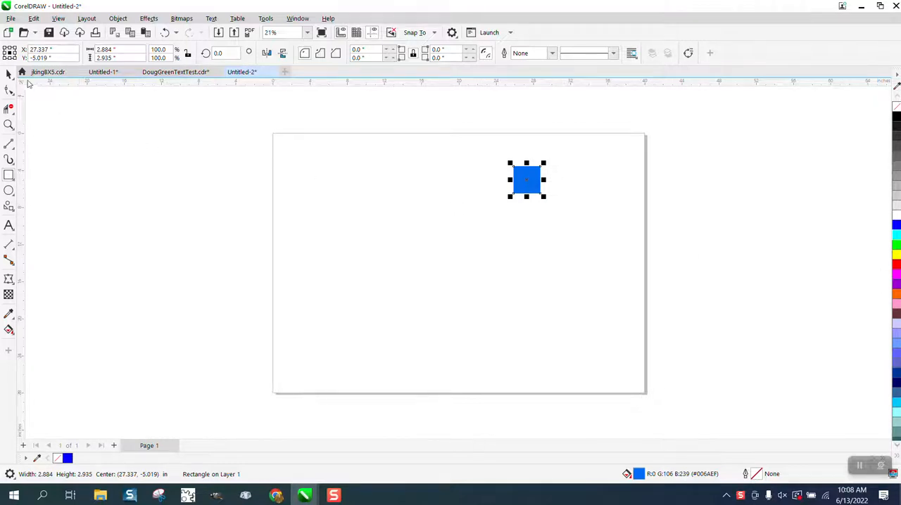
Duplicate the blue square just below the original and tint the copy's fill with yellow to a grayish teal
{"action": "left_click", "coordinate": [9, 75]}
{"action": "left_click_drag", "start_coordinate": [529, 185], "coordinate": [530, 228]}
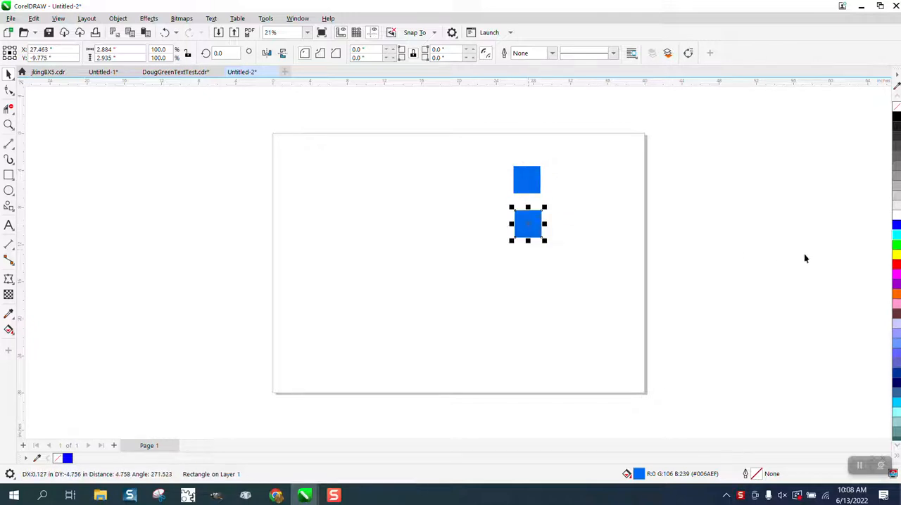
{"action": "left_click", "coordinate": [897, 255]}
{"action": "left_click", "coordinate": [897, 255], "text": "ctrl"}
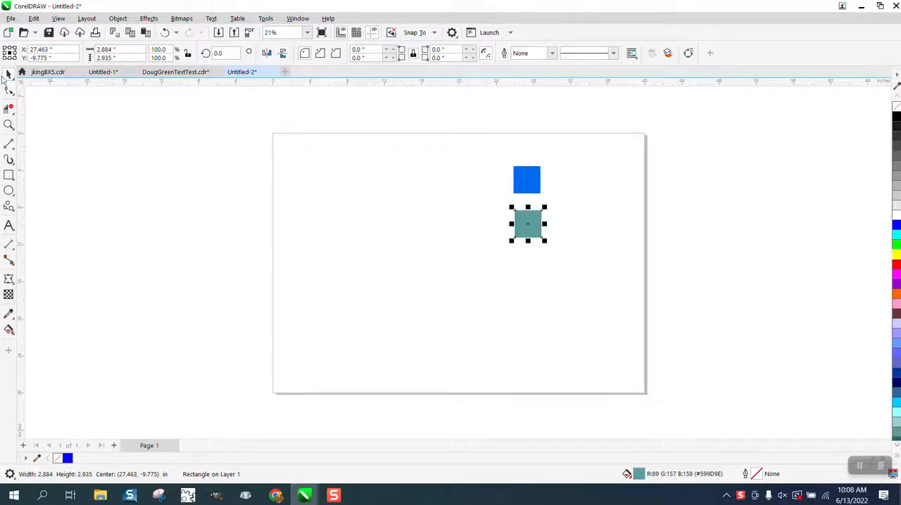
Create a custom color palette from the two selected squares and save it as XYZ company
{"action": "left_click", "coordinate": [435, 143]}
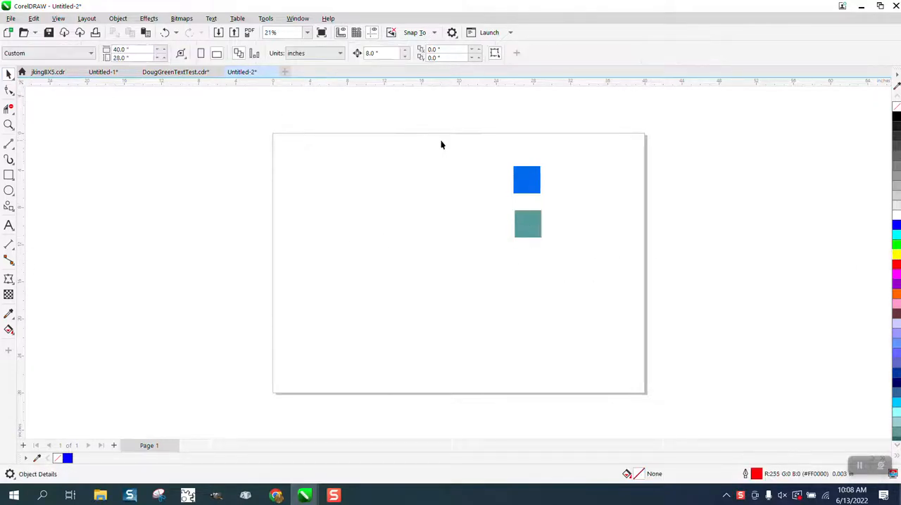
{"action": "left_click_drag", "start_coordinate": [625, 282], "coordinate": [626, 283]}
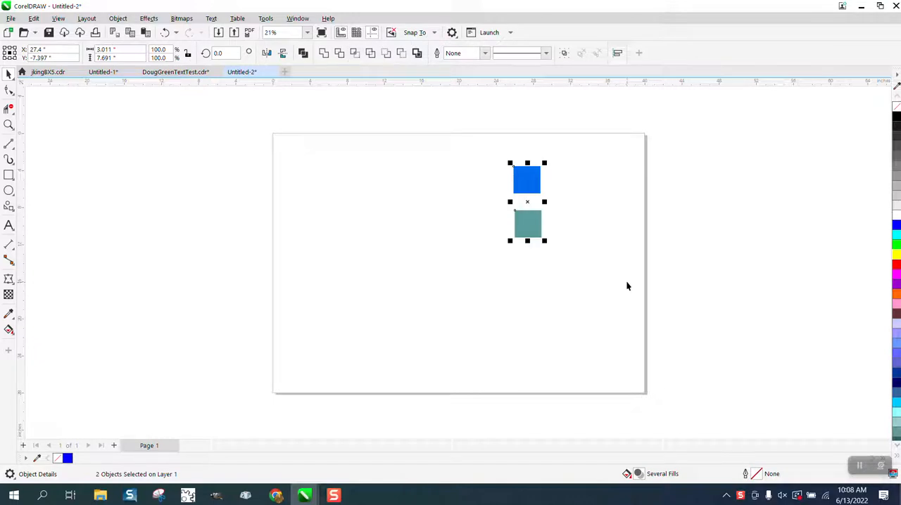
{"action": "left_click", "coordinate": [297, 18]}
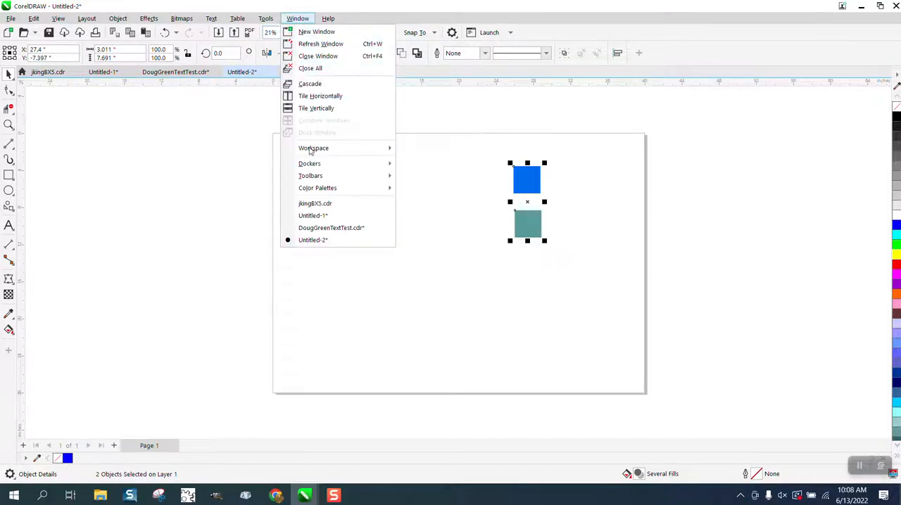
{"action": "mouse_move", "coordinate": [324, 188]}
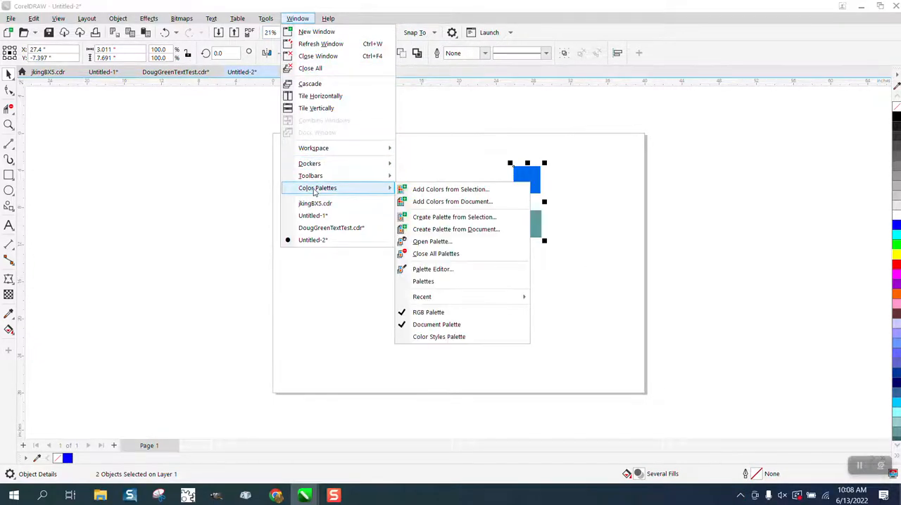
{"action": "left_click", "coordinate": [458, 218]}
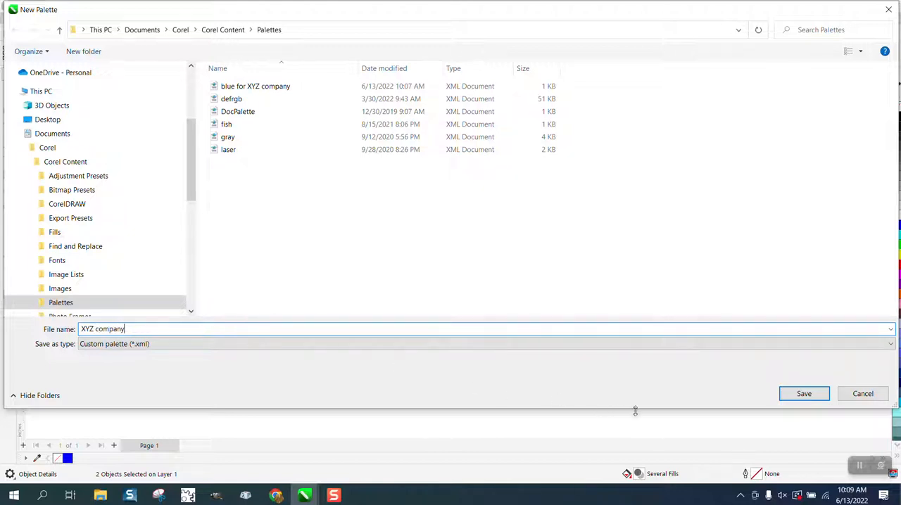
{"action": "left_click", "coordinate": [805, 394]}
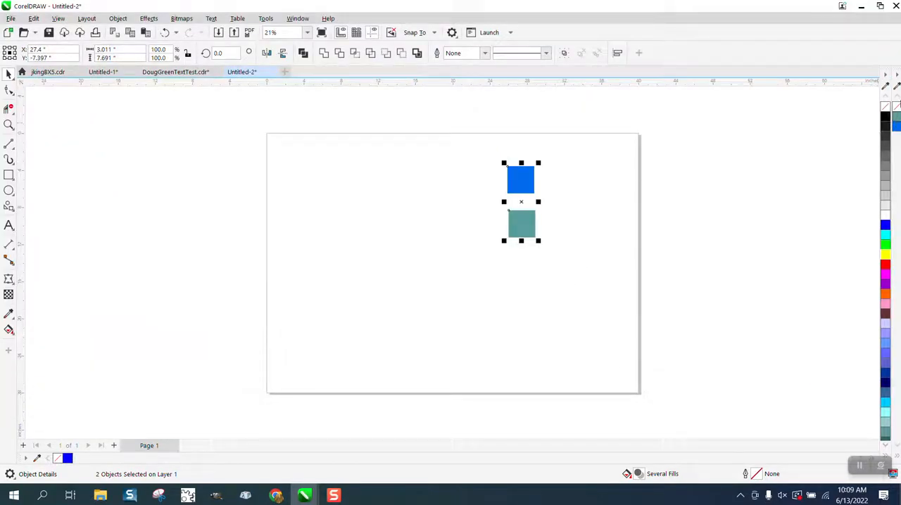
Delete both squares from the page and close the XYZ company palette
{"action": "left_click", "coordinate": [898, 75]}
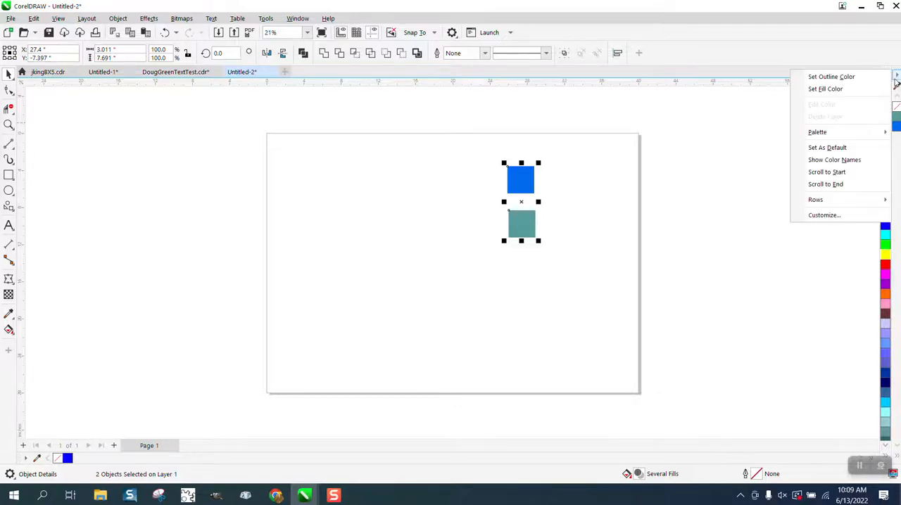
{"action": "left_click", "coordinate": [897, 75]}
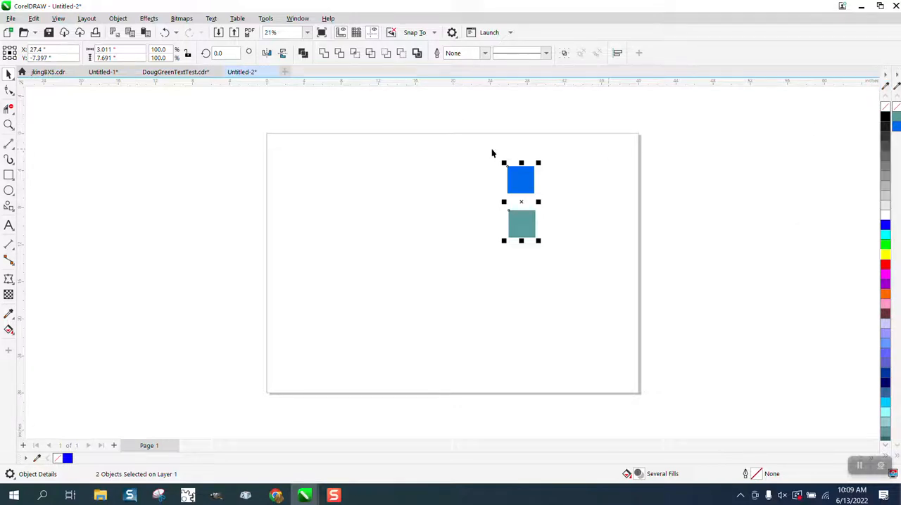
{"action": "key", "text": "Delete"}
{"action": "left_click", "coordinate": [897, 77]}
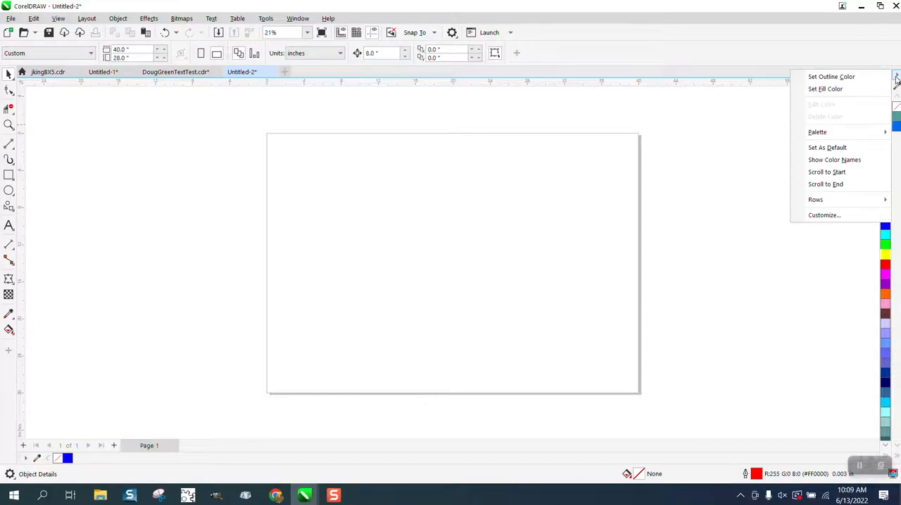
{"action": "mouse_move", "coordinate": [835, 136]}
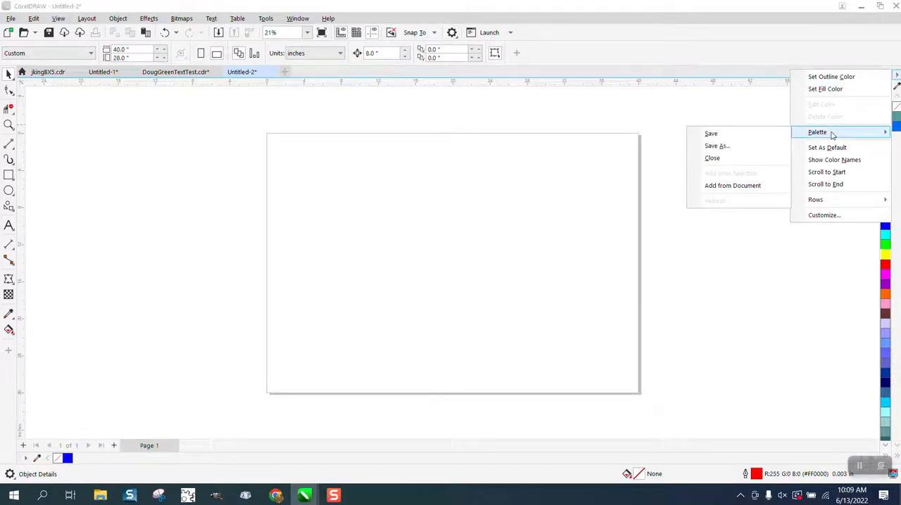
{"action": "left_click", "coordinate": [715, 158]}
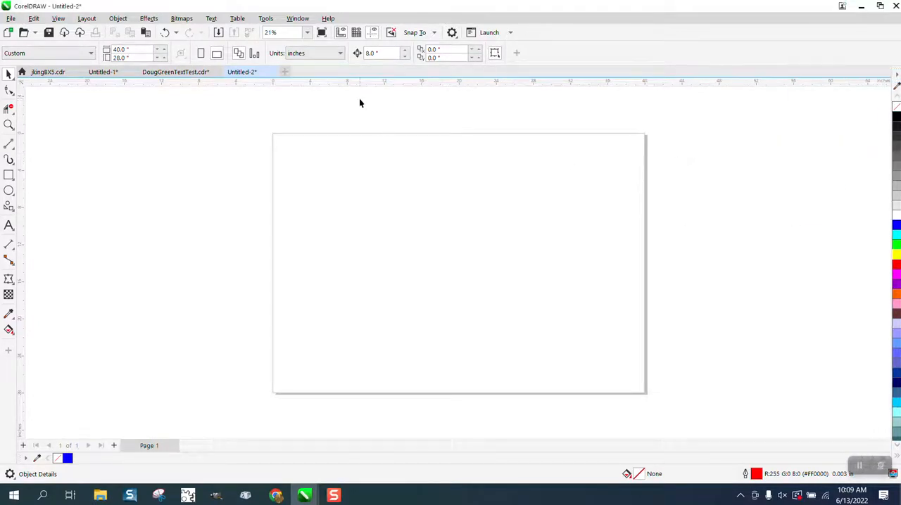
Open the palette manager and display the XYZ company palette from My Palettes
{"action": "left_click", "coordinate": [297, 20]}
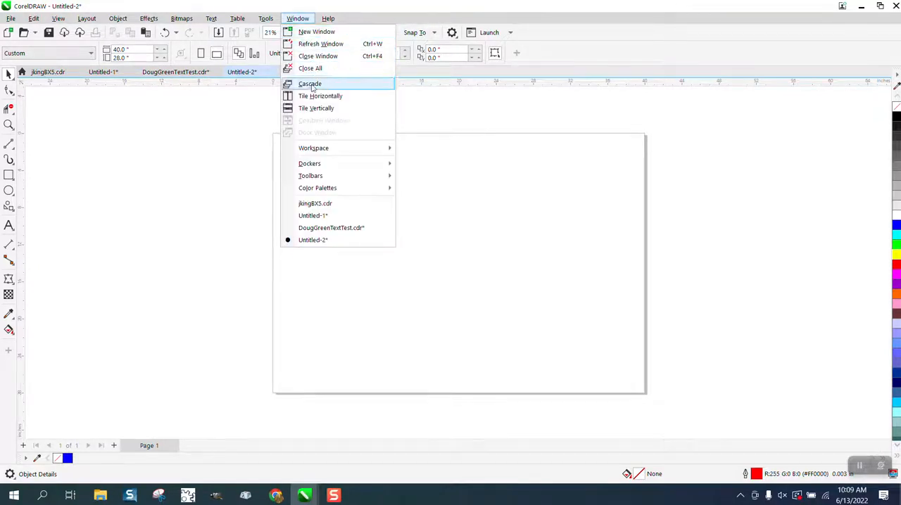
{"action": "mouse_move", "coordinate": [312, 180]}
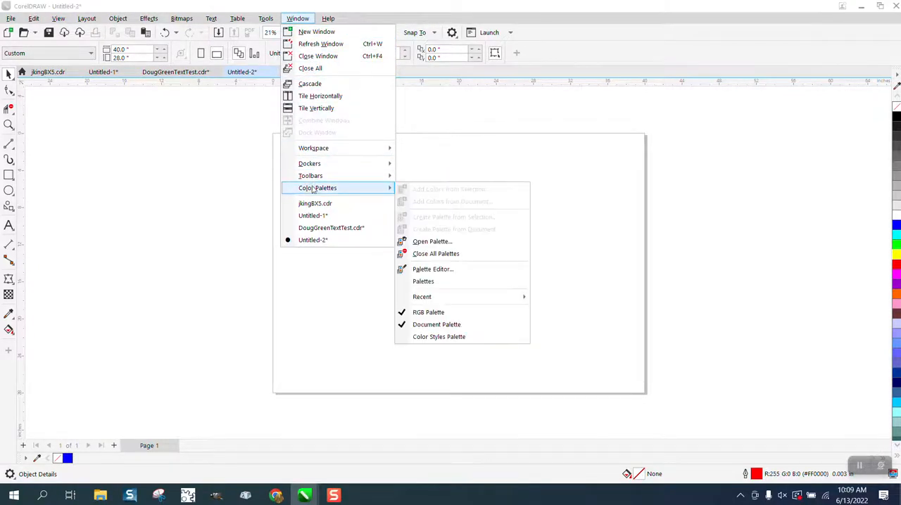
{"action": "left_click", "coordinate": [423, 282]}
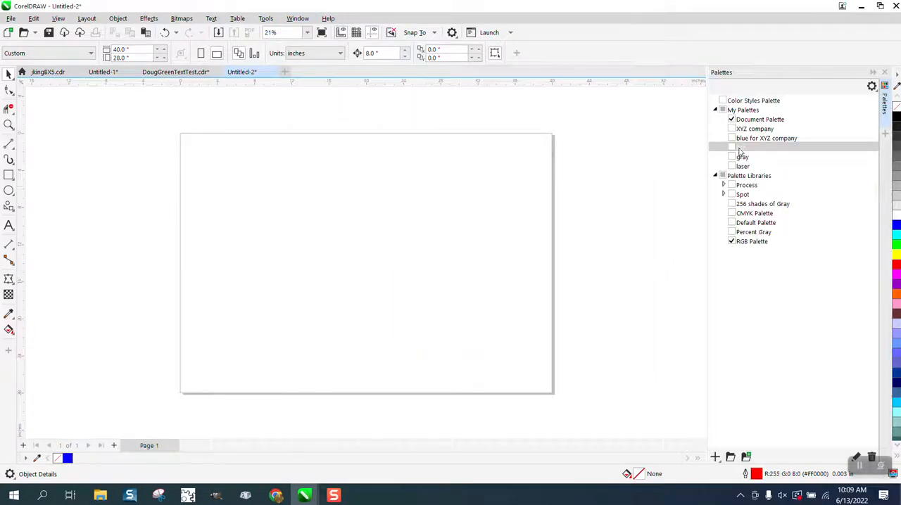
{"action": "left_click", "coordinate": [732, 131]}
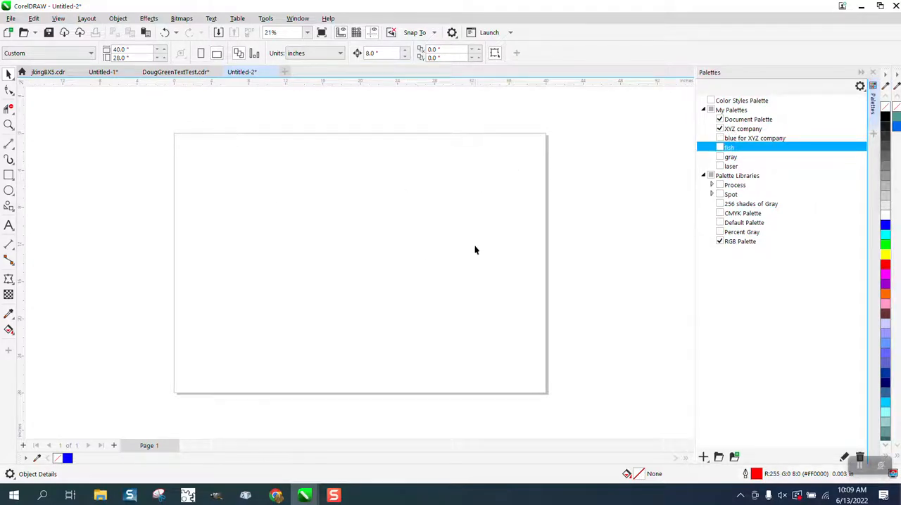
Draw three rectangles diagonally down the page, about 5.6 × 6, 7.8 × 6.7 and 7.5 × 6.5 inches
{"action": "left_click", "coordinate": [97, 192]}
{"action": "left_click", "coordinate": [10, 176]}
{"action": "left_click_drag", "start_coordinate": [219, 166], "coordinate": [379, 289]}
{"action": "left_click_drag", "start_coordinate": [421, 259], "coordinate": [496, 324]}
{"action": "left_click", "coordinate": [15, 80]}
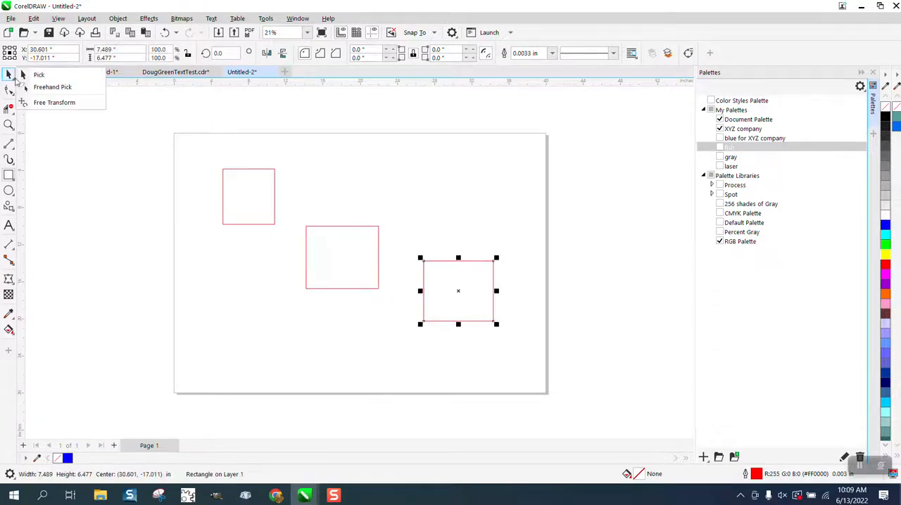
Fill the upper-left rectangle with cyan tinted with blue, and the middle rectangle with purple tinted with magenta
{"action": "left_click", "coordinate": [248, 192]}
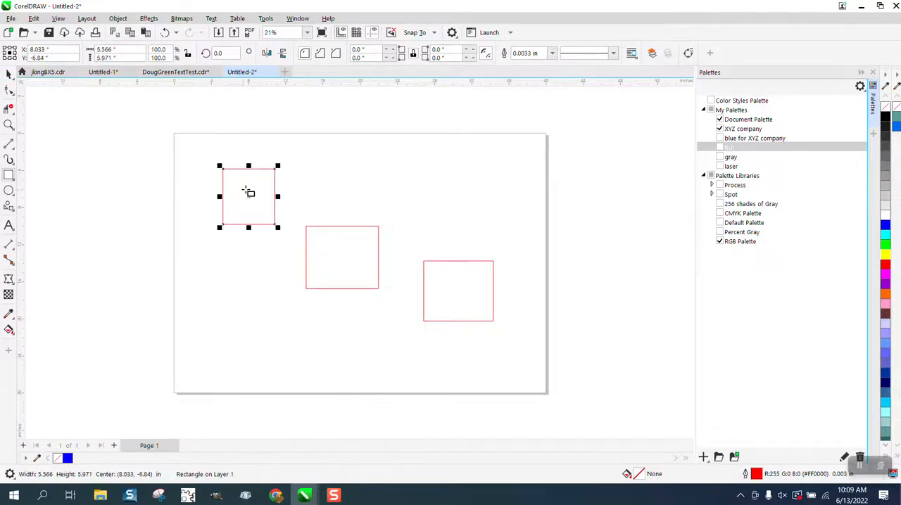
{"action": "left_click", "coordinate": [886, 234]}
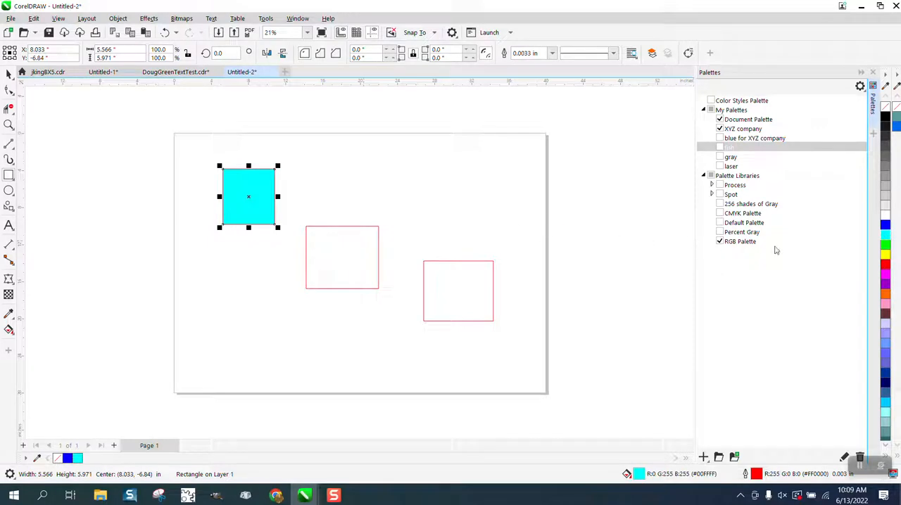
{"action": "left_click", "coordinate": [885, 229]}
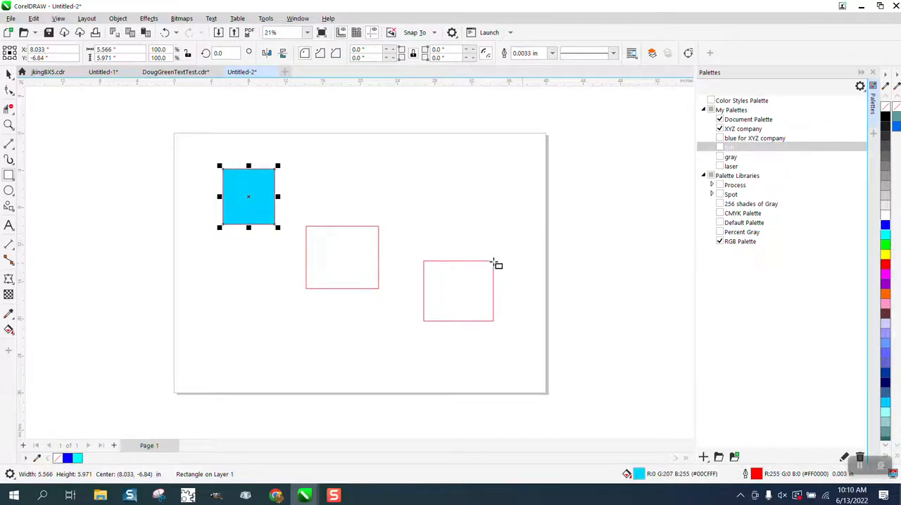
{"action": "left_click", "coordinate": [349, 235]}
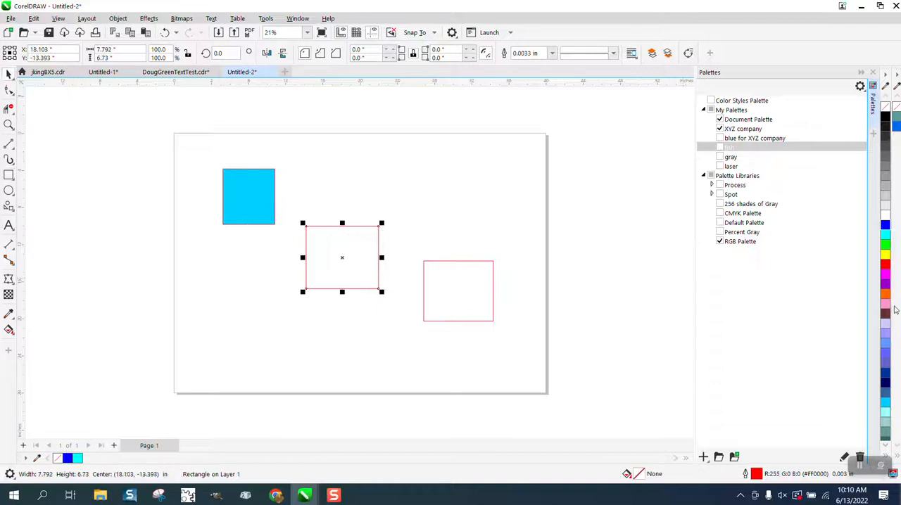
{"action": "left_click", "coordinate": [887, 285]}
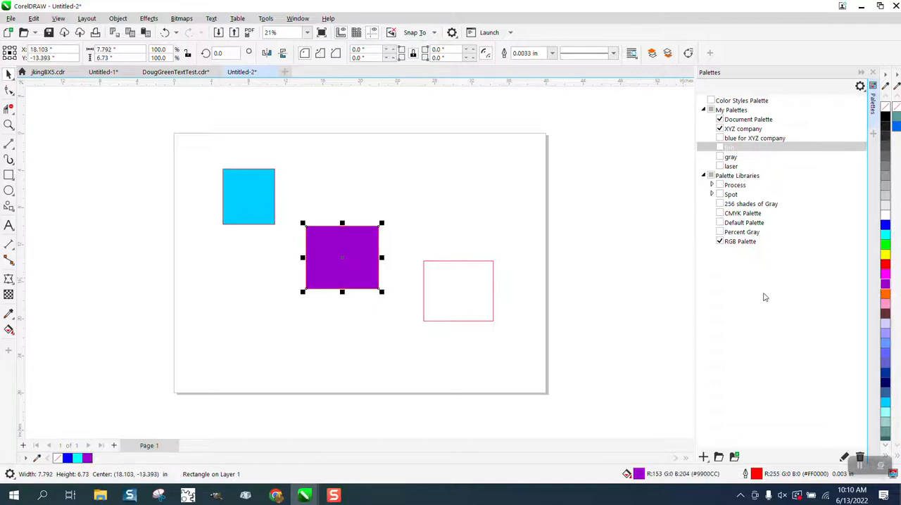
{"action": "left_click", "coordinate": [886, 278]}
Fill the lower-right rectangle with orange, tinting it with red and green to a brownish orange
{"action": "left_click", "coordinate": [480, 292]}
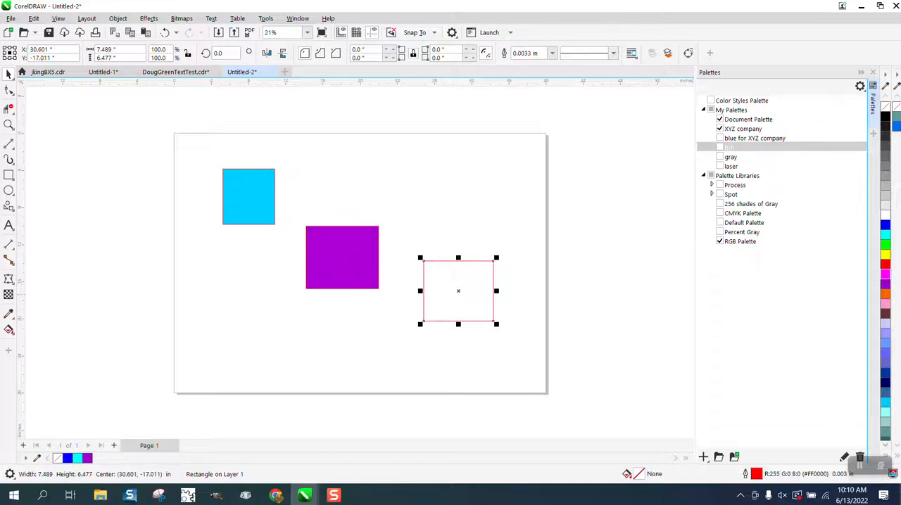
{"action": "left_click", "coordinate": [885, 297]}
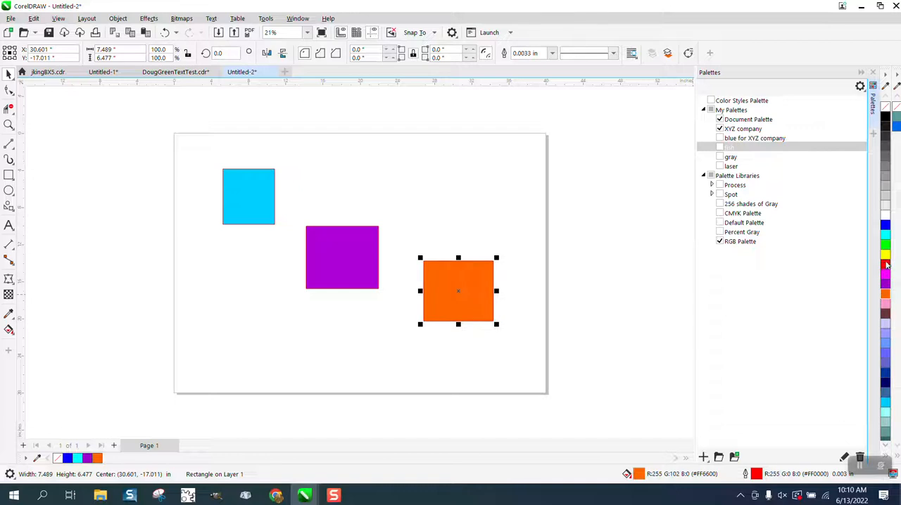
{"action": "left_click", "coordinate": [885, 264], "text": "ctrl"}
{"action": "left_click", "coordinate": [886, 265], "text": "ctrl"}
{"action": "left_click", "coordinate": [886, 265], "text": "ctrl"}
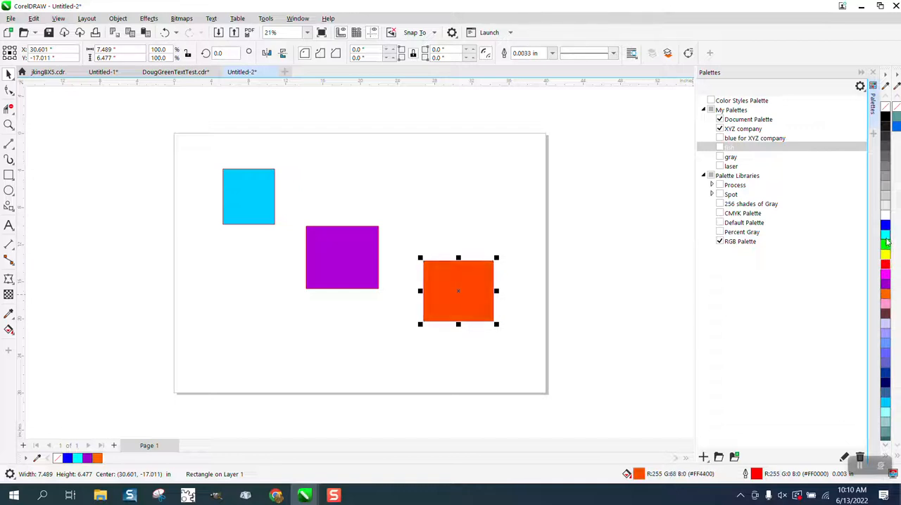
{"action": "left_click", "coordinate": [886, 243], "text": "ctrl"}
{"action": "left_click", "coordinate": [886, 243], "text": "ctrl"}
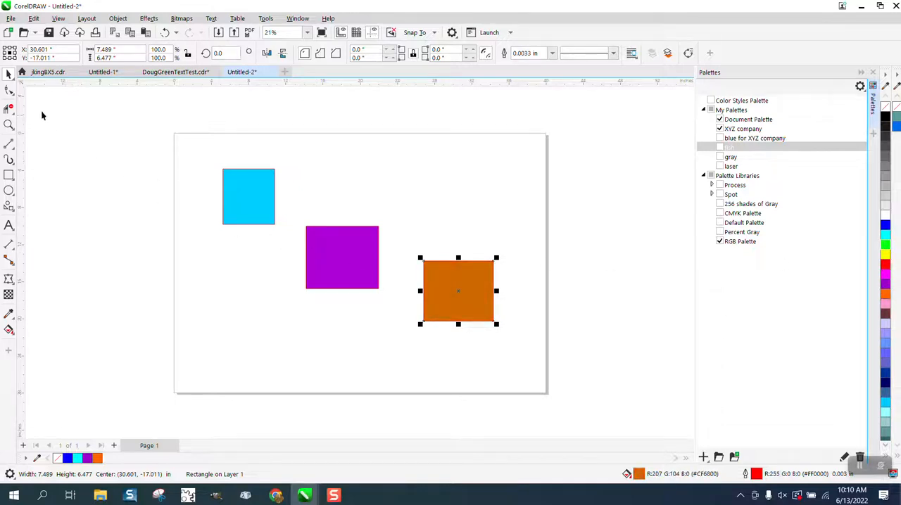
Close the Palettes docker and deselect the orange rectangle
{"action": "left_click", "coordinate": [8, 74]}
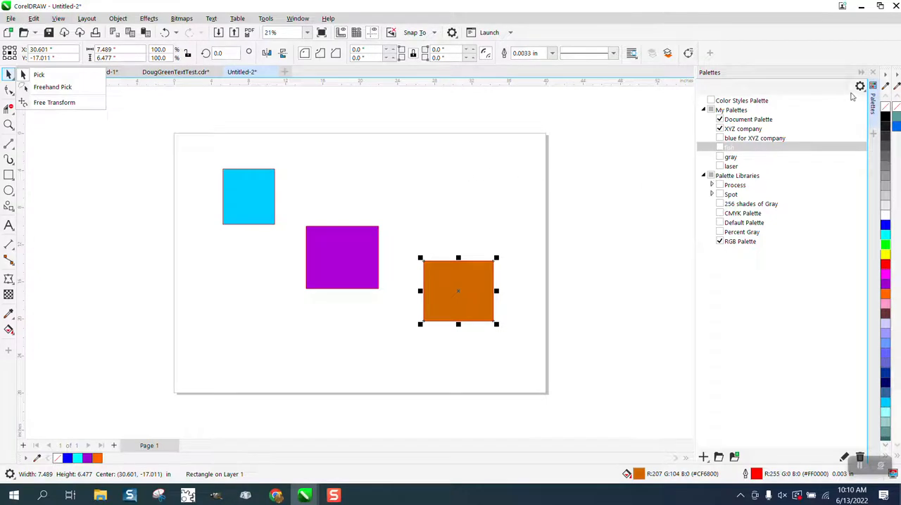
{"action": "left_click", "coordinate": [873, 73]}
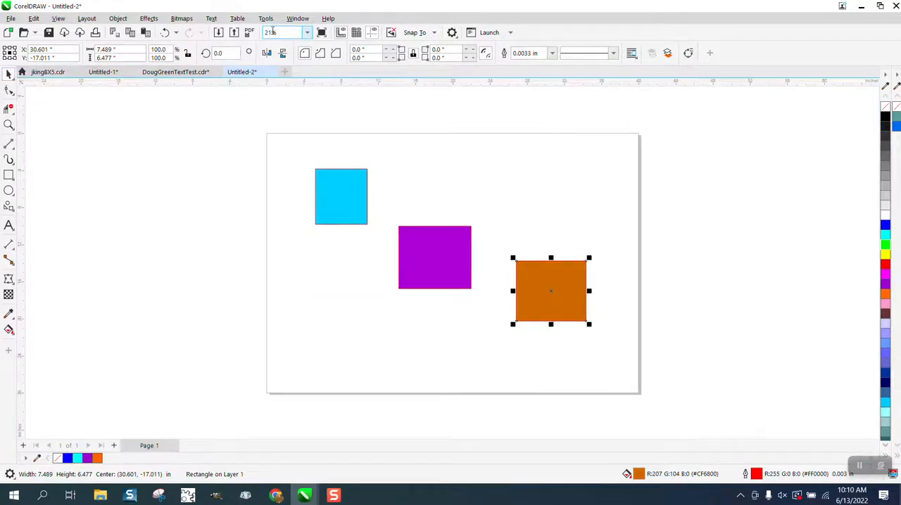
{"action": "left_click", "coordinate": [340, 111]}
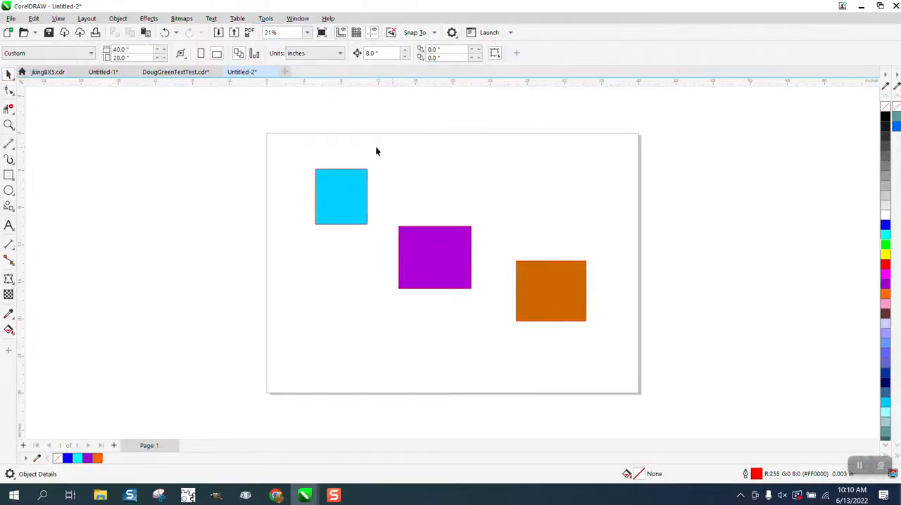
Create a custom palette from the document's colors and save it as XYZ company2 in the Palettes folder
{"action": "left_click", "coordinate": [299, 19]}
{"action": "mouse_move", "coordinate": [315, 190]}
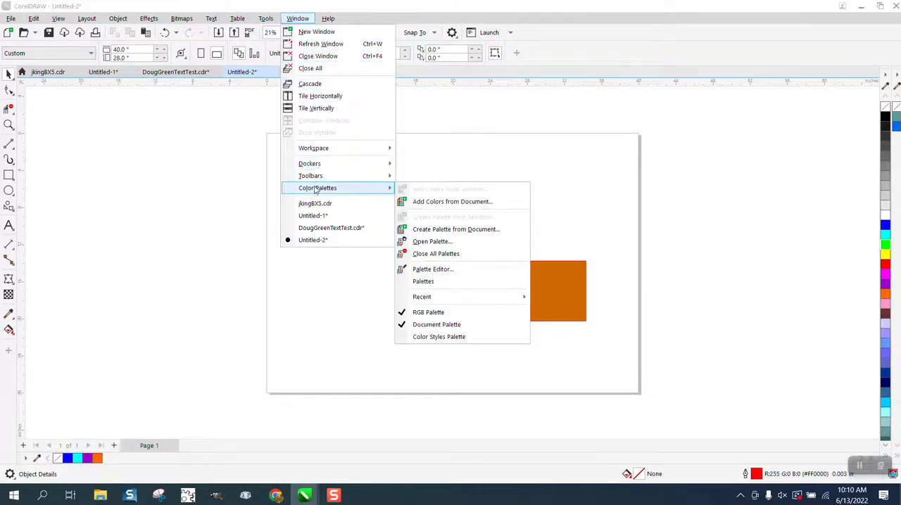
{"action": "left_click", "coordinate": [443, 231]}
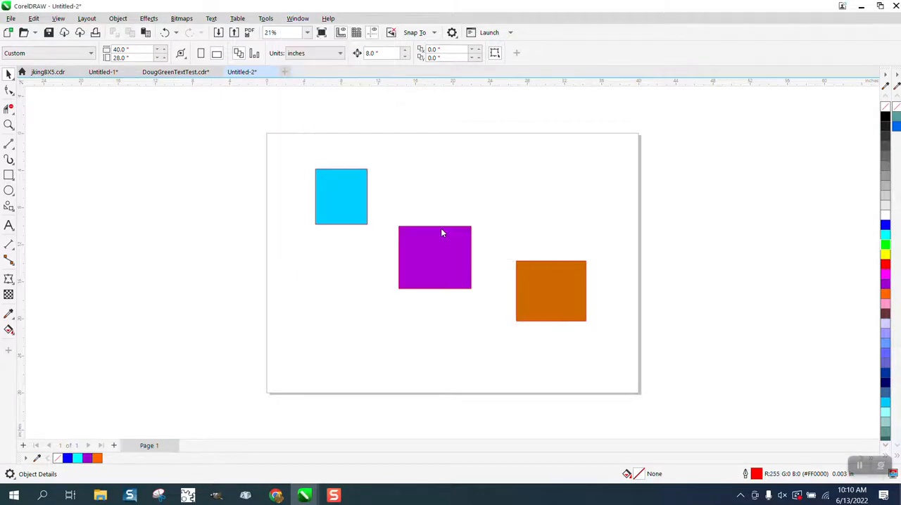
{"action": "left_click", "coordinate": [249, 166]}
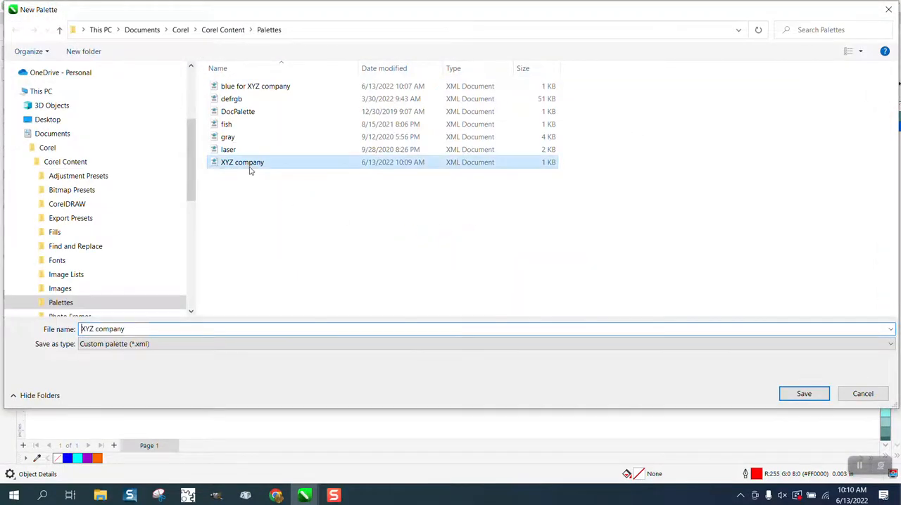
{"action": "double_click", "coordinate": [162, 331]}
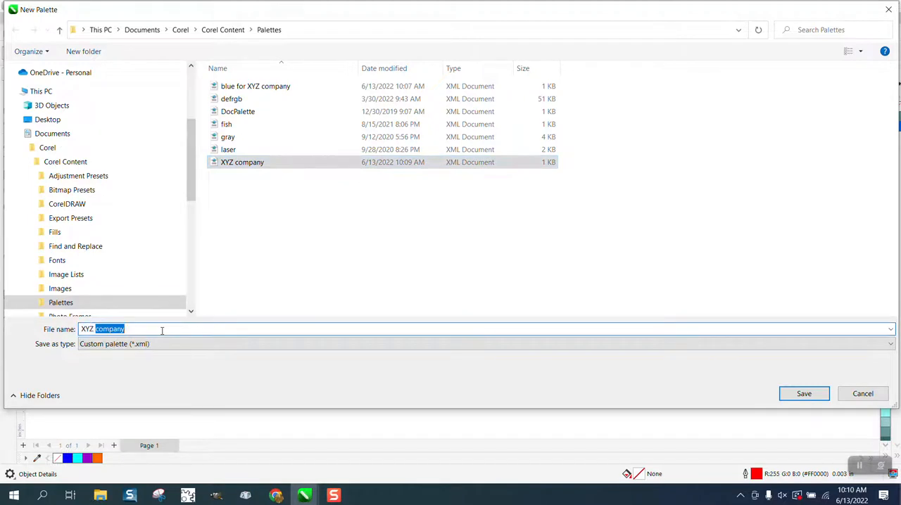
{"action": "left_click", "coordinate": [162, 330]}
{"action": "type", "text": "2"}
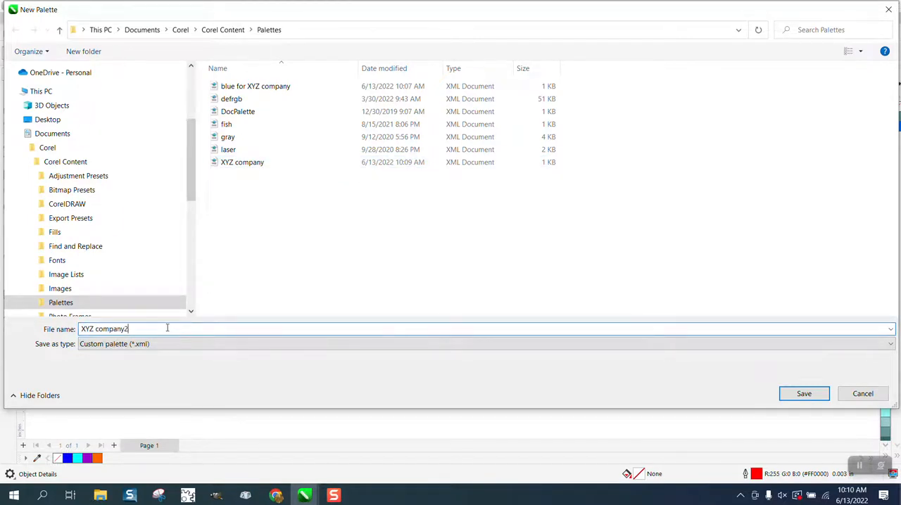
{"action": "left_click", "coordinate": [804, 393]}
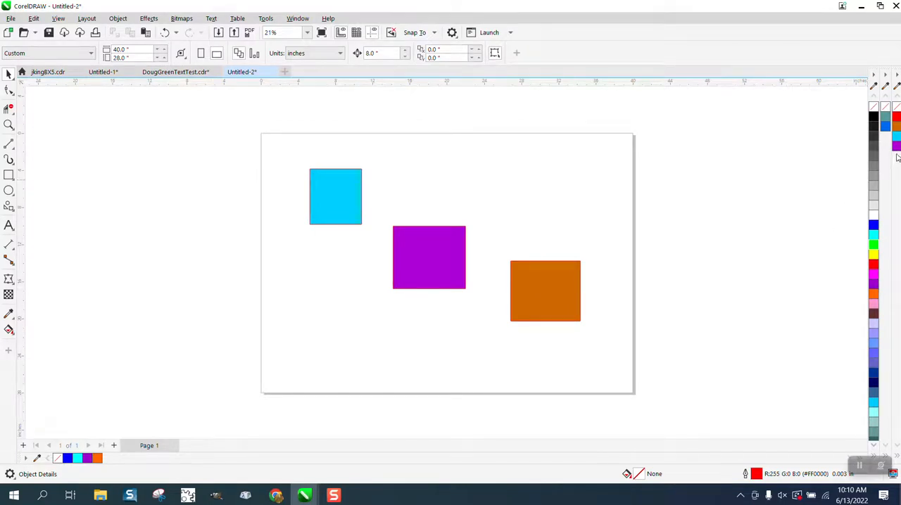
Close both open custom palettes, the teal-and-blue one and the new four-color XYZ company2
{"action": "left_click", "coordinate": [885, 75]}
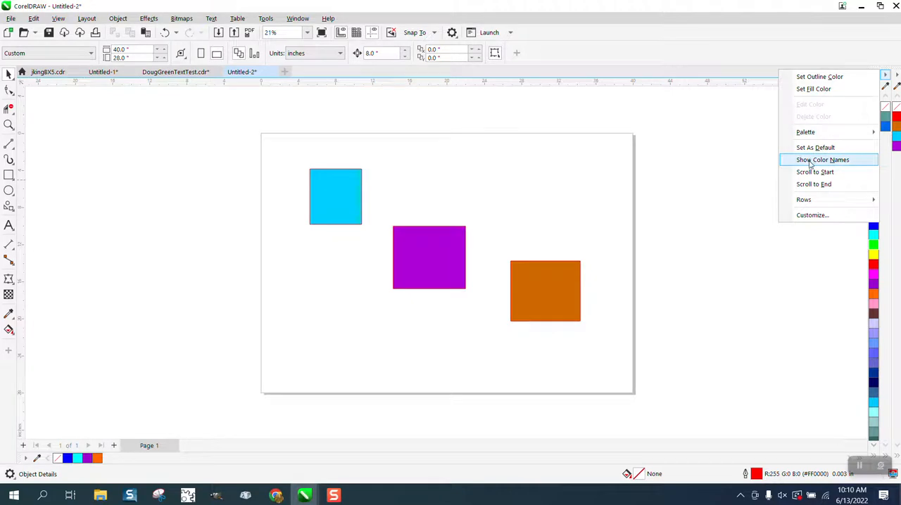
{"action": "mouse_move", "coordinate": [806, 133]}
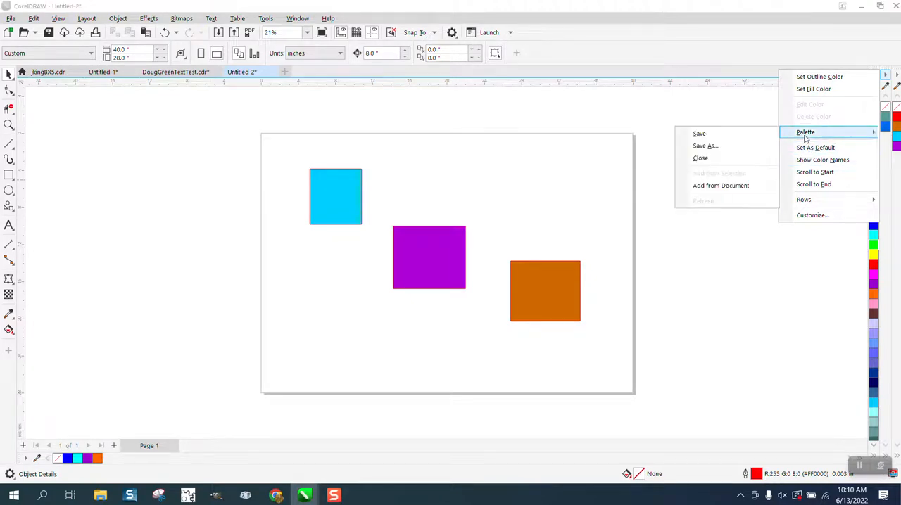
{"action": "left_click", "coordinate": [711, 159]}
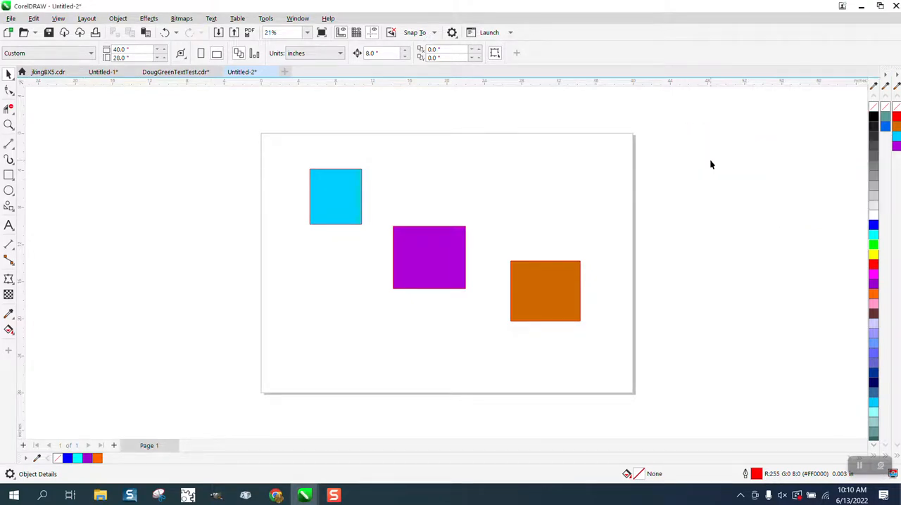
{"action": "left_click", "coordinate": [896, 76]}
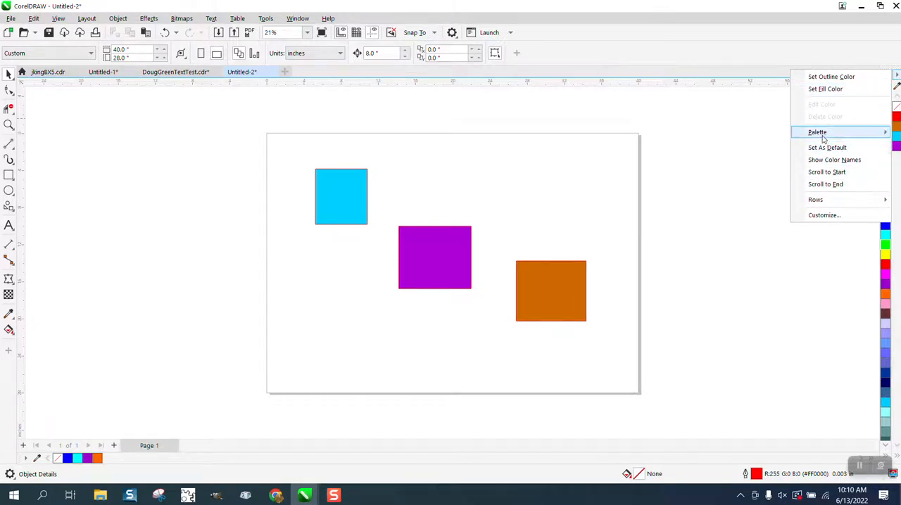
{"action": "mouse_move", "coordinate": [817, 132]}
{"action": "left_click", "coordinate": [726, 160]}
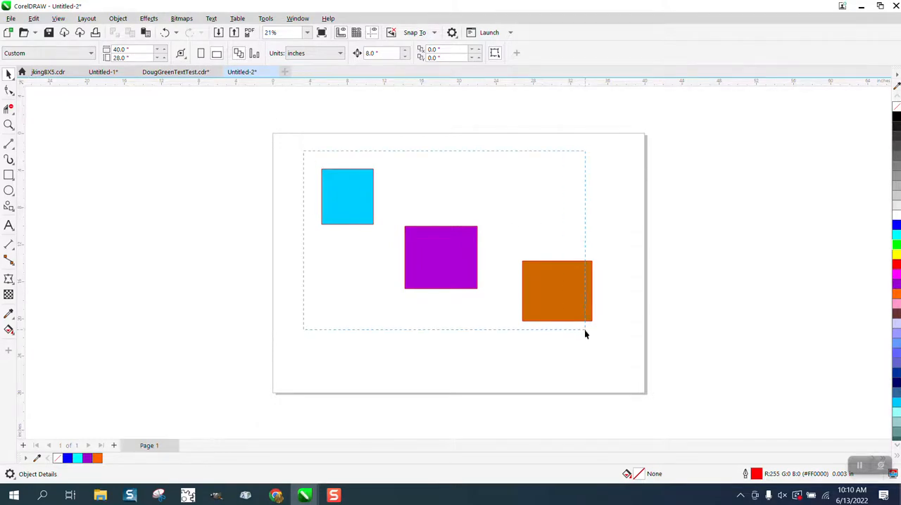
Replace the three filled rectangles with three new unfilled ones, about 8.5 × 7.5, 6.6 × 5.7 and 6 × 6.8 inches, spread across the page
{"action": "left_click_drag", "start_coordinate": [630, 352], "coordinate": [630, 354]}
{"action": "key", "text": "Delete"}
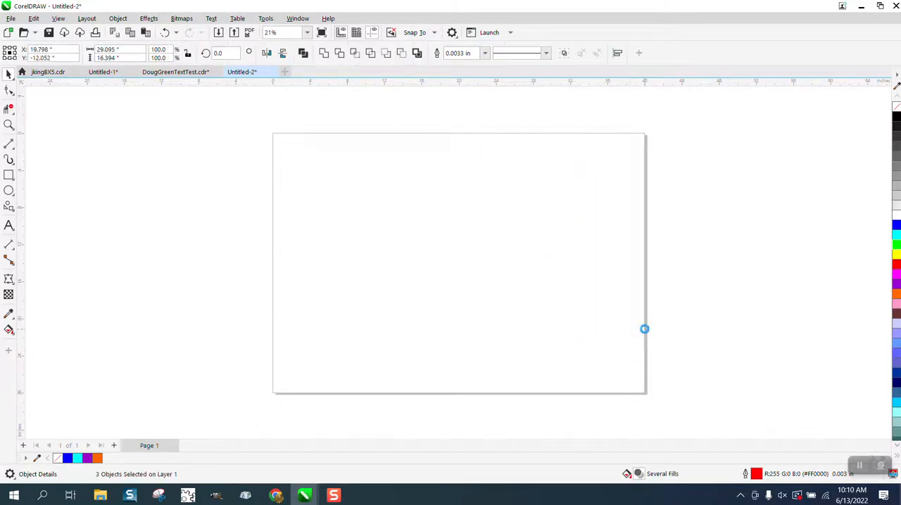
{"action": "left_click", "coordinate": [9, 174]}
{"action": "left_click_drag", "start_coordinate": [288, 169], "coordinate": [367, 238]}
{"action": "mouse_move", "coordinate": [425, 240]}
{"action": "left_mouse_down"}
{"action": "mouse_move", "coordinate": [462, 281]}
{"action": "mouse_move", "coordinate": [486, 293]}
{"action": "left_mouse_up"}
{"action": "left_click_drag", "start_coordinate": [557, 200], "coordinate": [614, 264]}
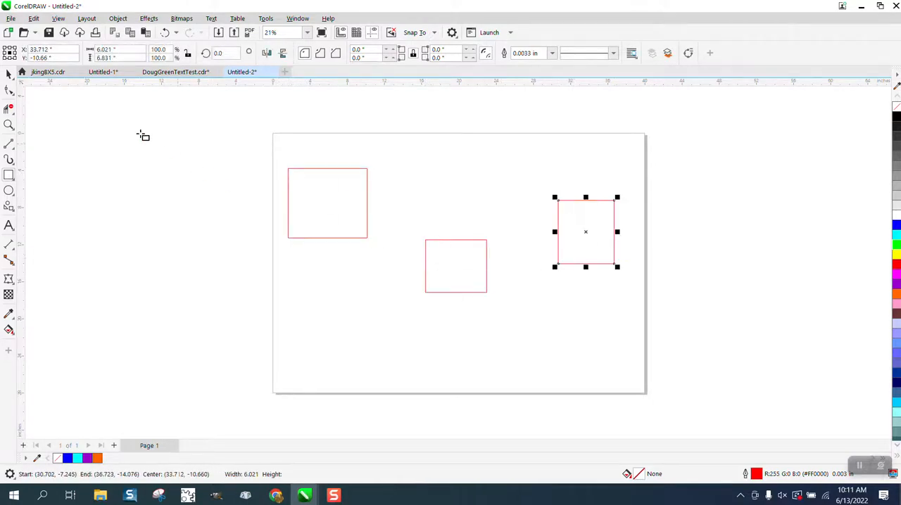
{"action": "left_click", "coordinate": [9, 76]}
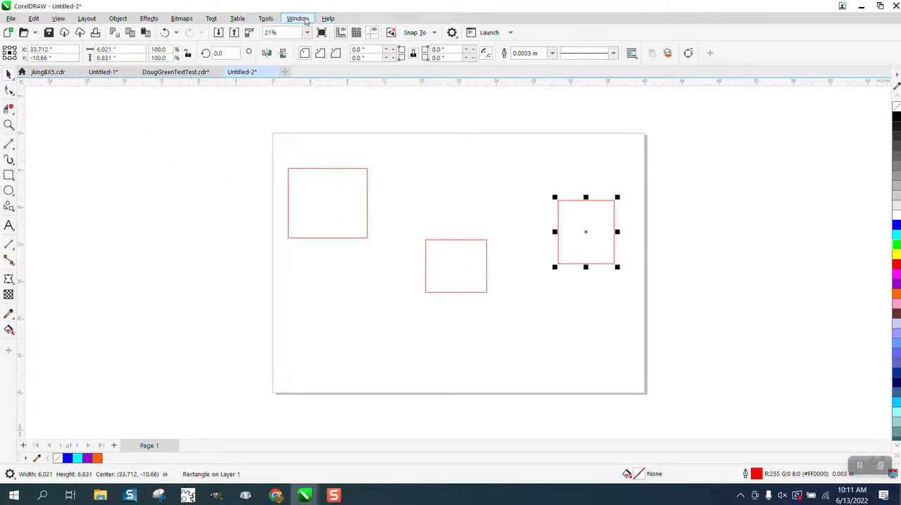
Open the Palettes docker and show the XYZ company2 palette from My Palettes
{"action": "left_click", "coordinate": [303, 19]}
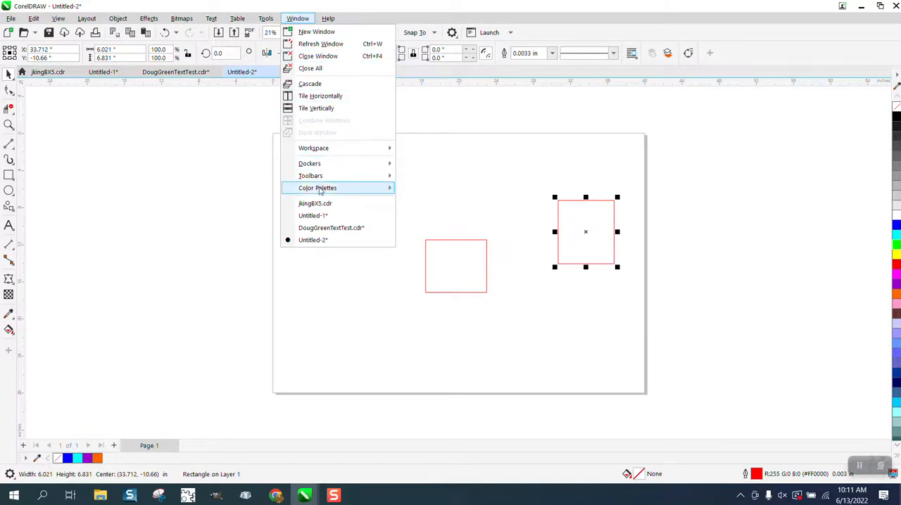
{"action": "mouse_move", "coordinate": [320, 191]}
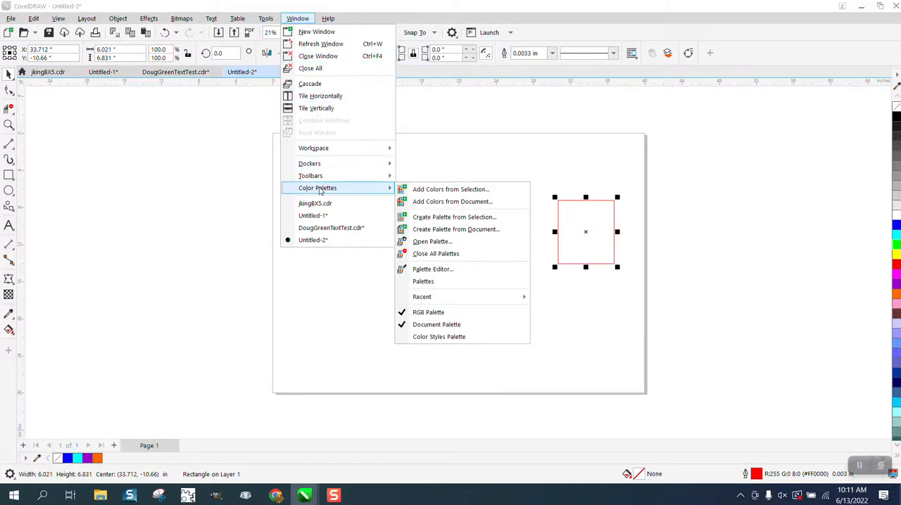
{"action": "left_click", "coordinate": [423, 282]}
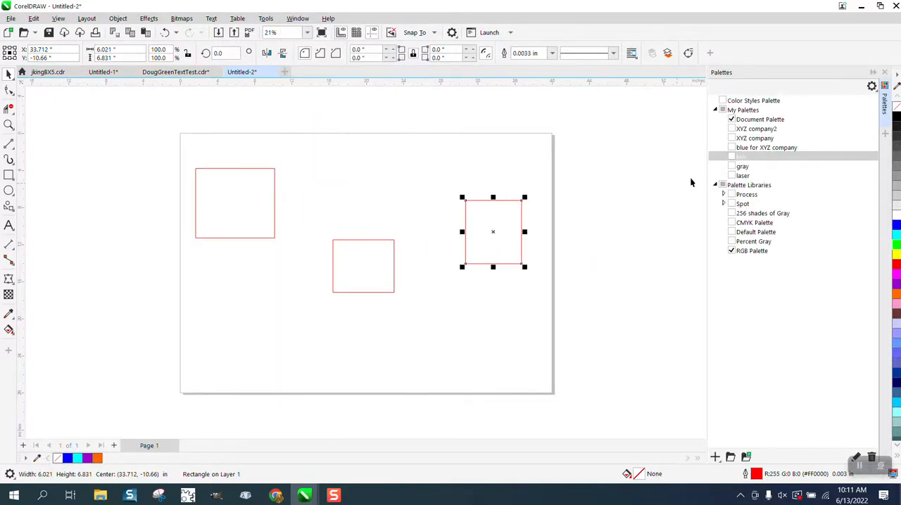
{"action": "left_click", "coordinate": [755, 131]}
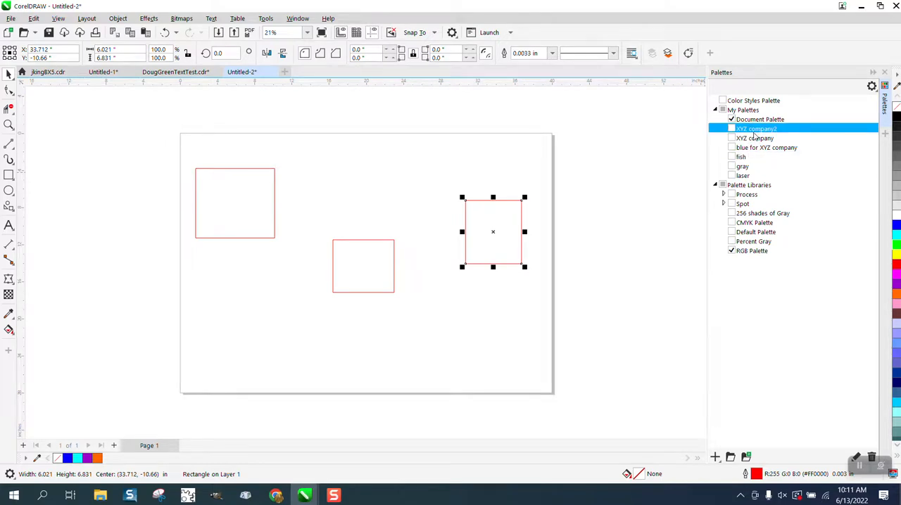
{"action": "left_click", "coordinate": [733, 132]}
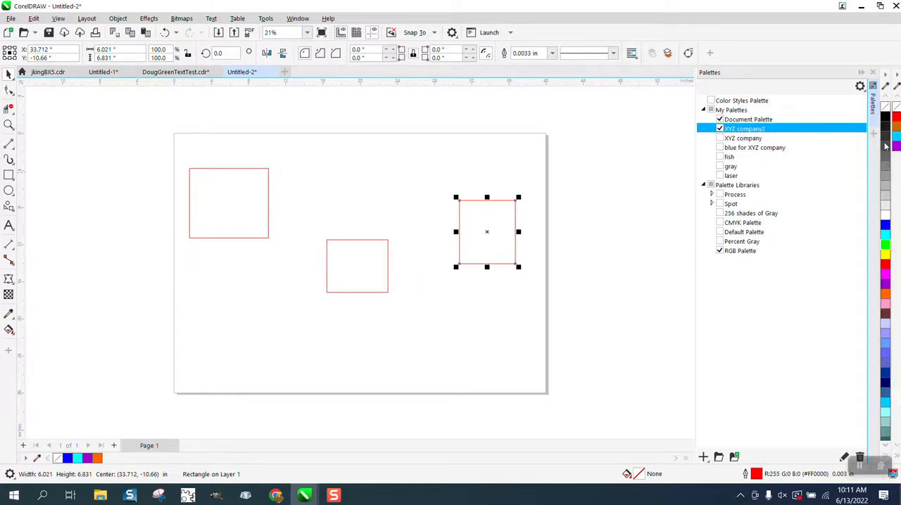
Using the XYZ company2 palette, fill the right rectangle with brownish orange, the middle one with light blue and the left one with purple
{"action": "left_click", "coordinate": [535, 181]}
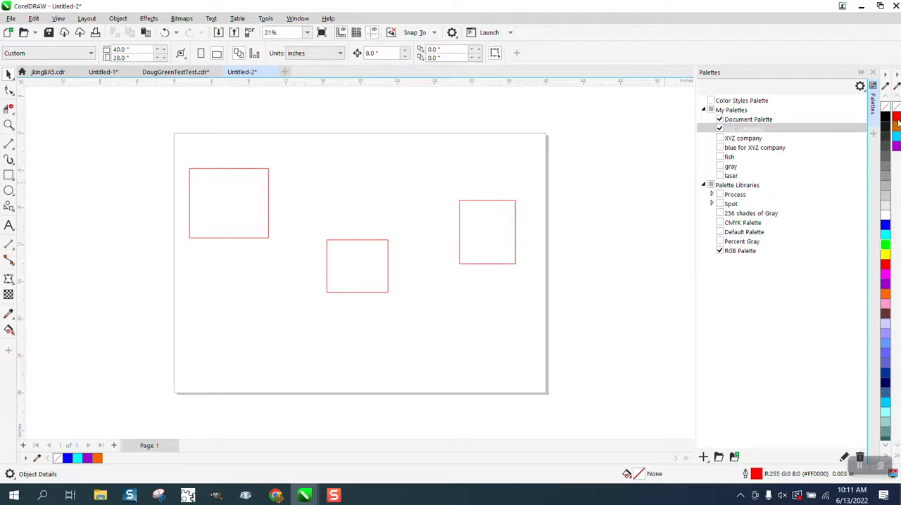
{"action": "left_click", "coordinate": [503, 233]}
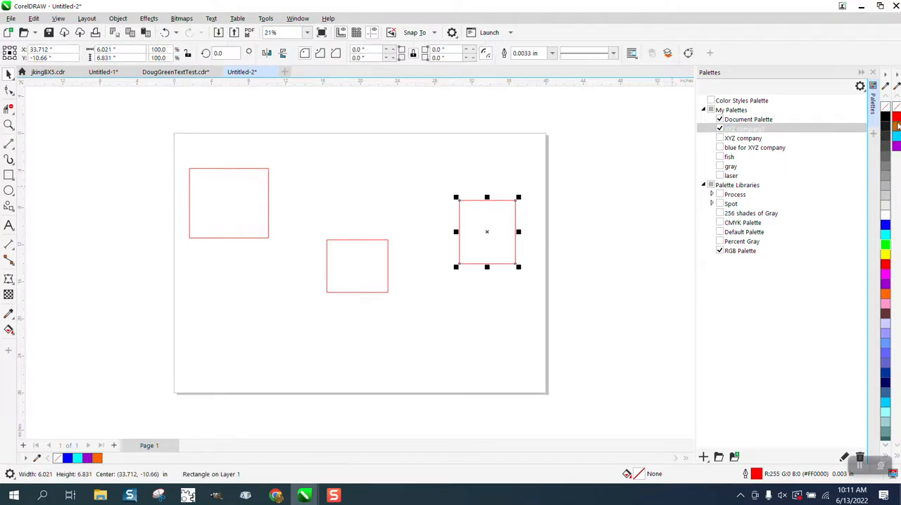
{"action": "left_click", "coordinate": [897, 128]}
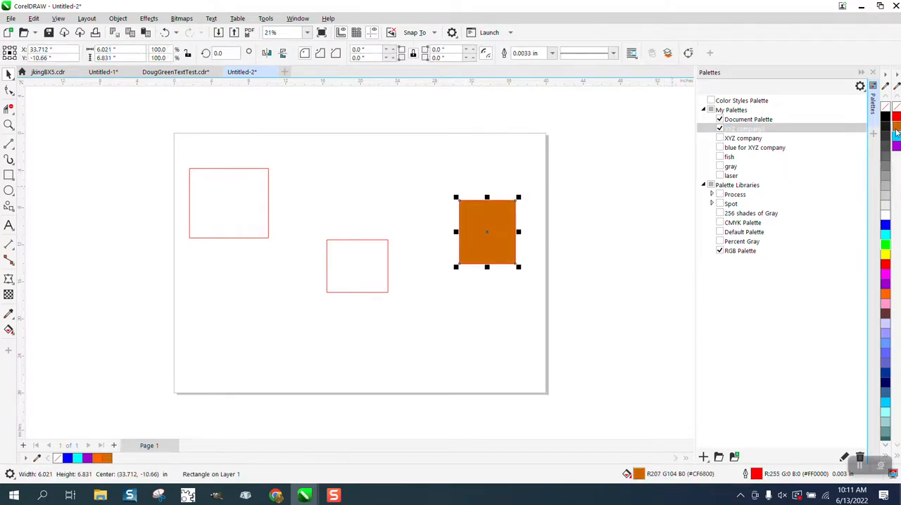
{"action": "left_click", "coordinate": [349, 250]}
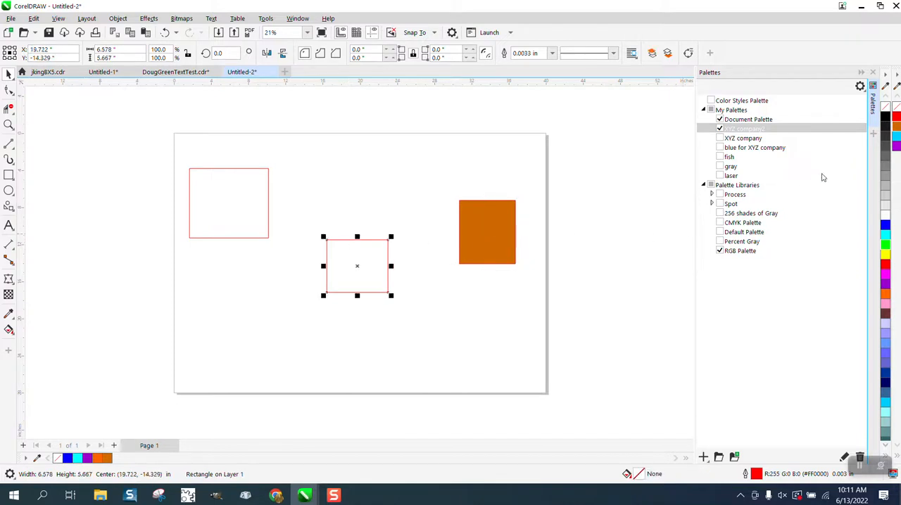
{"action": "left_click", "coordinate": [895, 137]}
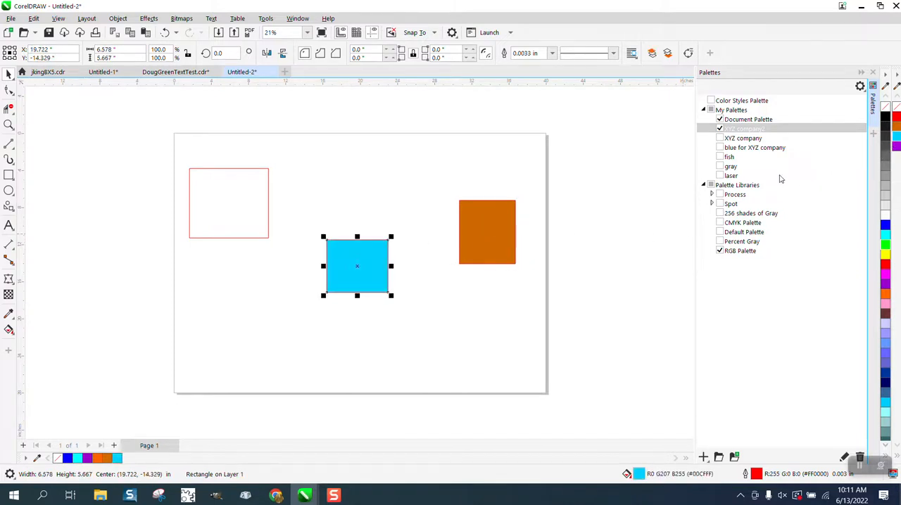
{"action": "left_click", "coordinate": [255, 184]}
{"action": "left_click", "coordinate": [896, 147]}
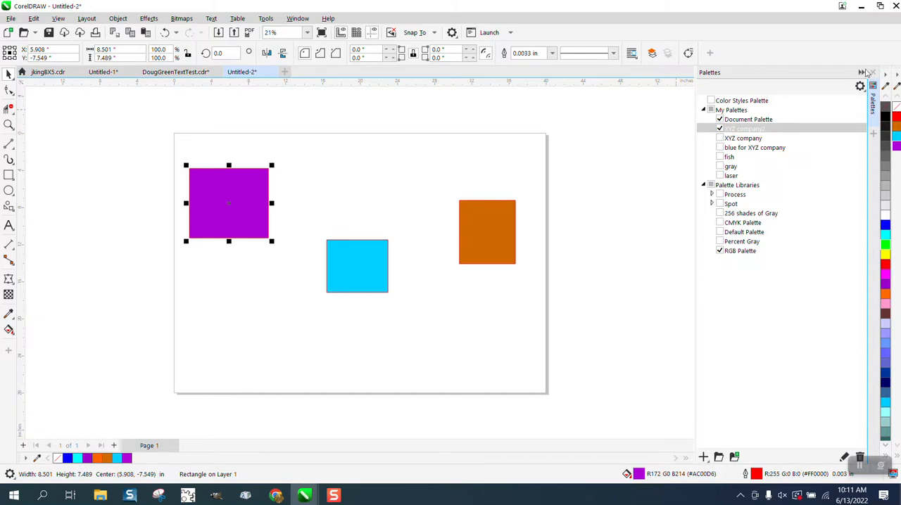
Close the Palettes docker and align the centers of all three rectangles along a common vertical axis
{"action": "left_click", "coordinate": [872, 72]}
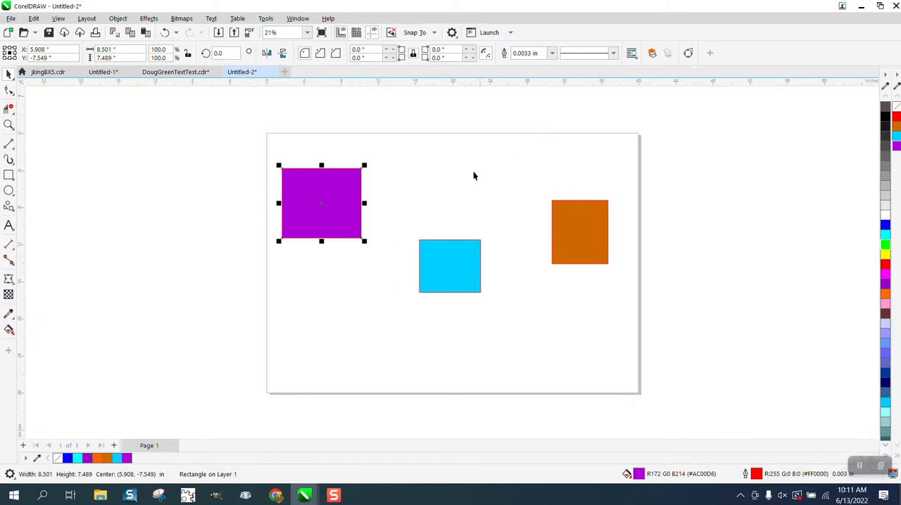
{"action": "left_click_drag", "start_coordinate": [259, 126], "coordinate": [682, 361]}
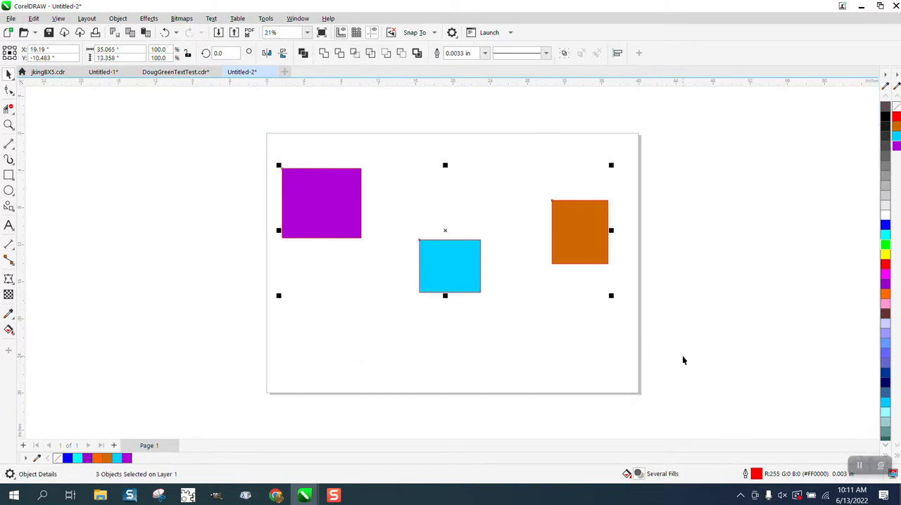
{"action": "key", "text": "c"}
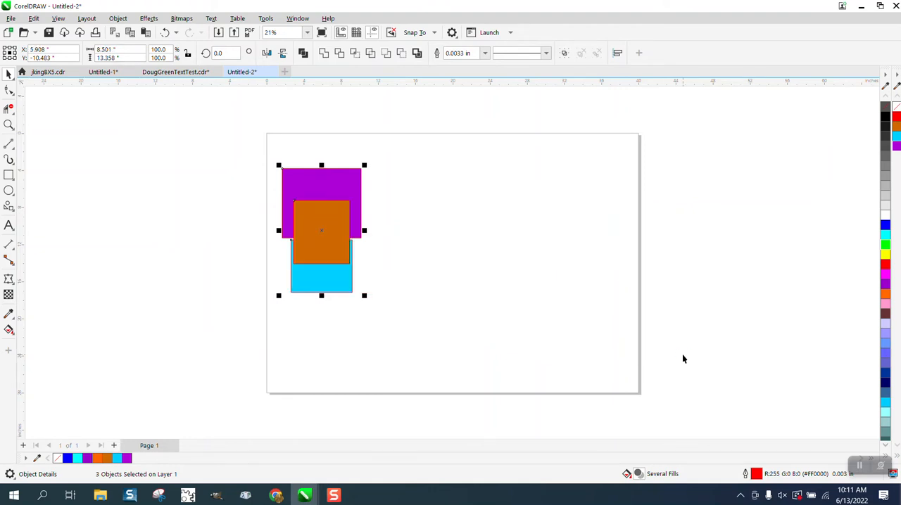